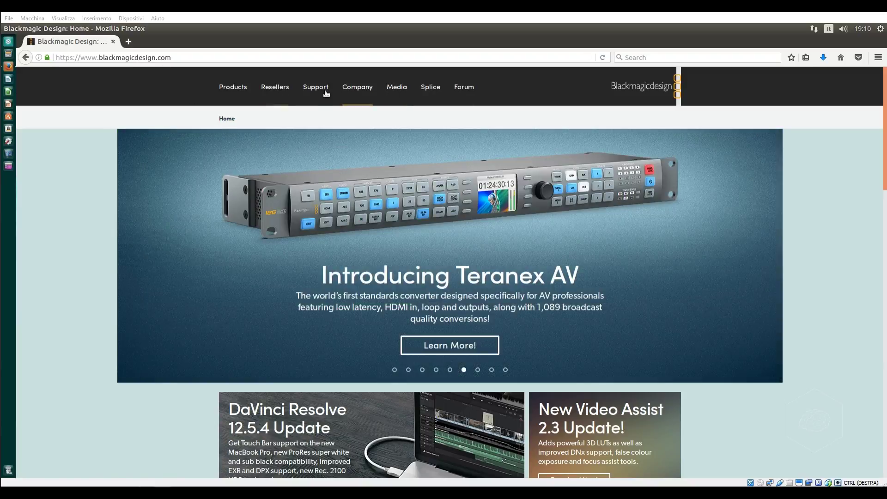
# - Go from the Firefox products catalogue to the Fusion 8 Studio Learn More page
pyautogui.click(234, 88)
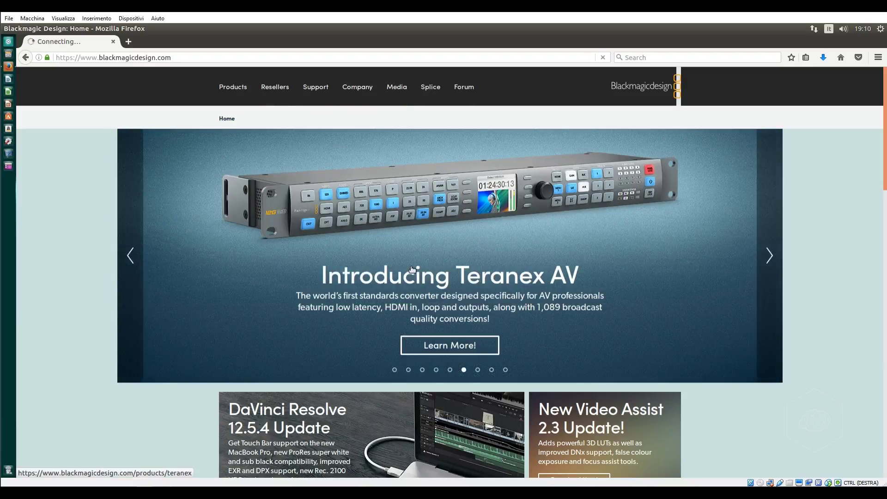
pyautogui.scroll(-4, 527, 227)
pyautogui.scroll(-2, 517, 260)
pyautogui.scroll(-3, 518, 261)
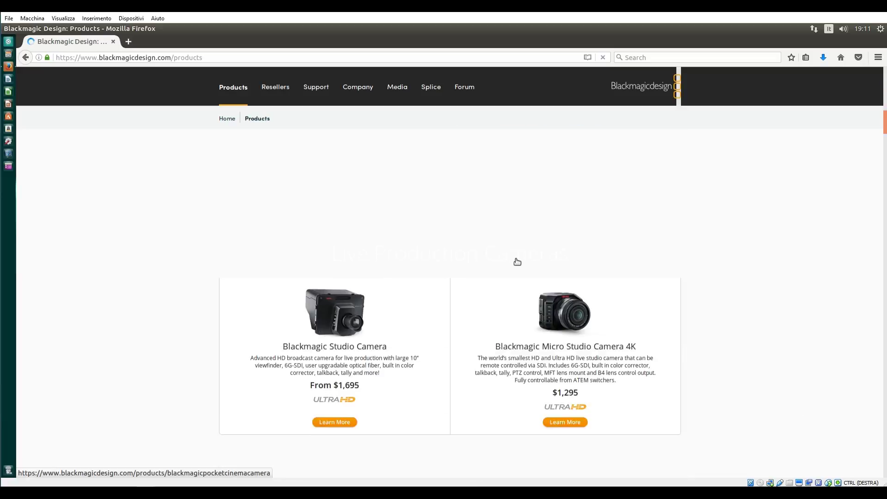
pyautogui.scroll(-2, 517, 261)
pyautogui.scroll(-3, 517, 262)
pyautogui.scroll(-3, 517, 261)
pyautogui.scroll(-3, 517, 261)
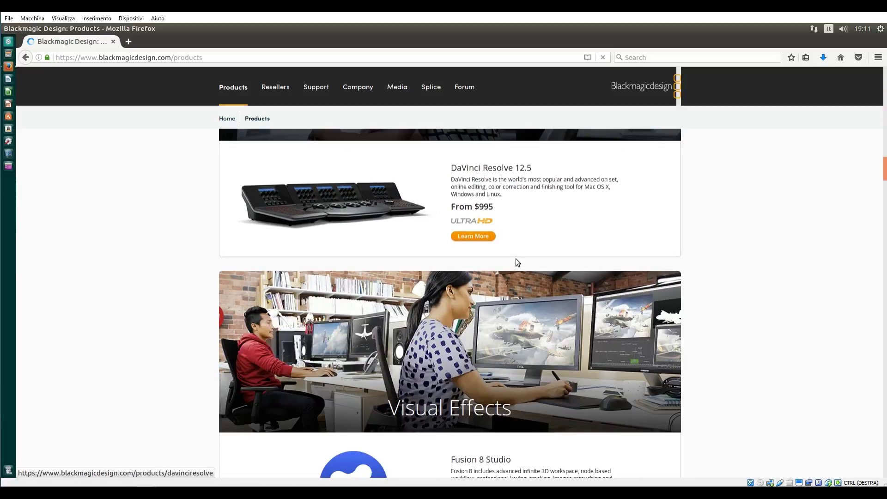
pyautogui.scroll(-3, 516, 262)
pyautogui.scroll(-2, 476, 284)
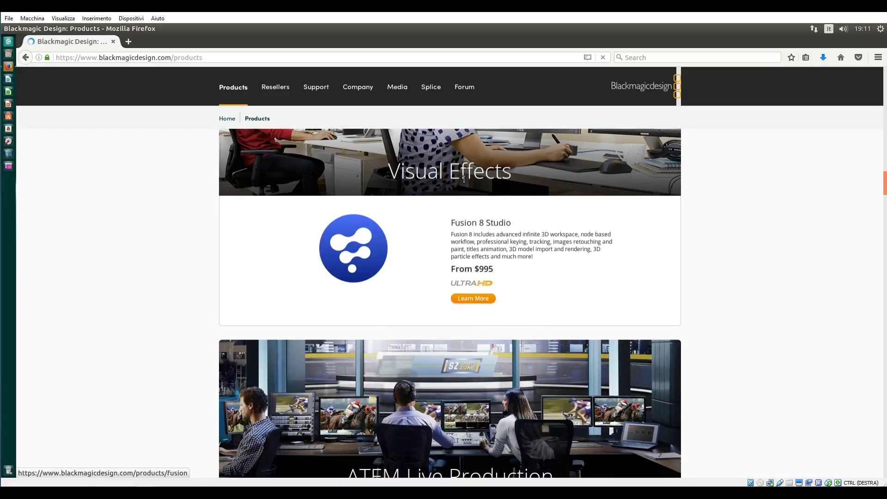
pyautogui.click(348, 255)
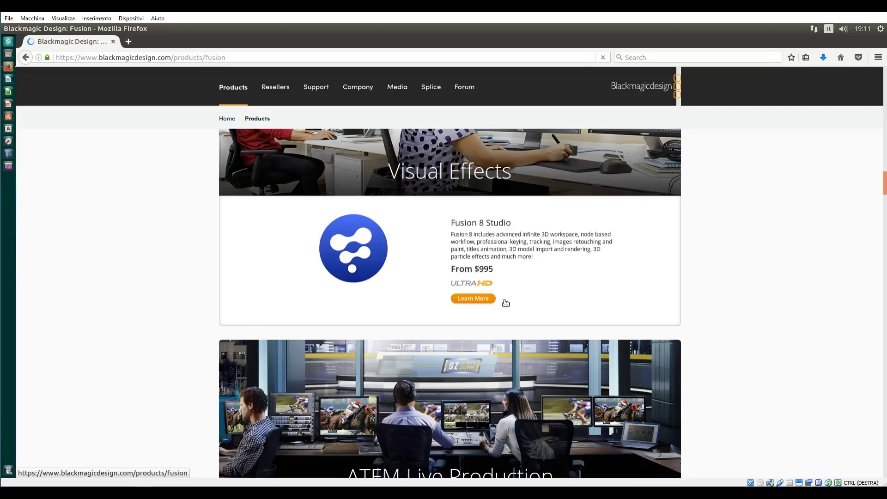
pyautogui.scroll(-3, 469, 274)
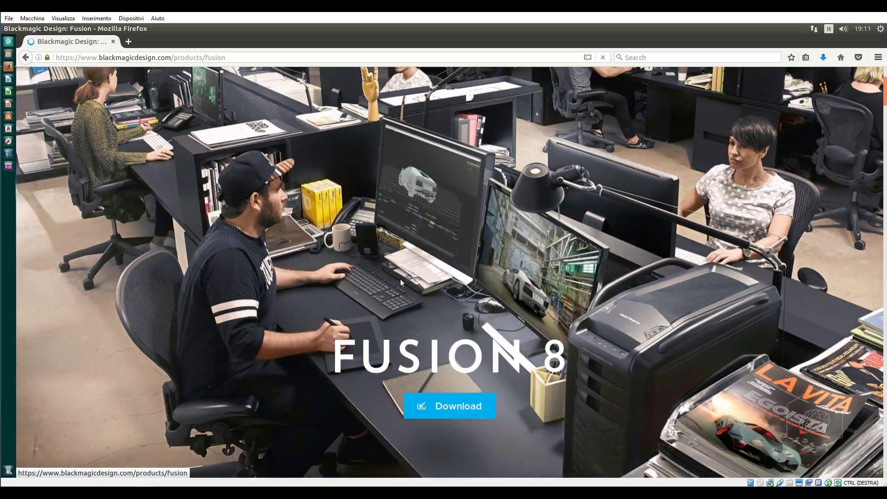
pyautogui.scroll(-5, 400, 279)
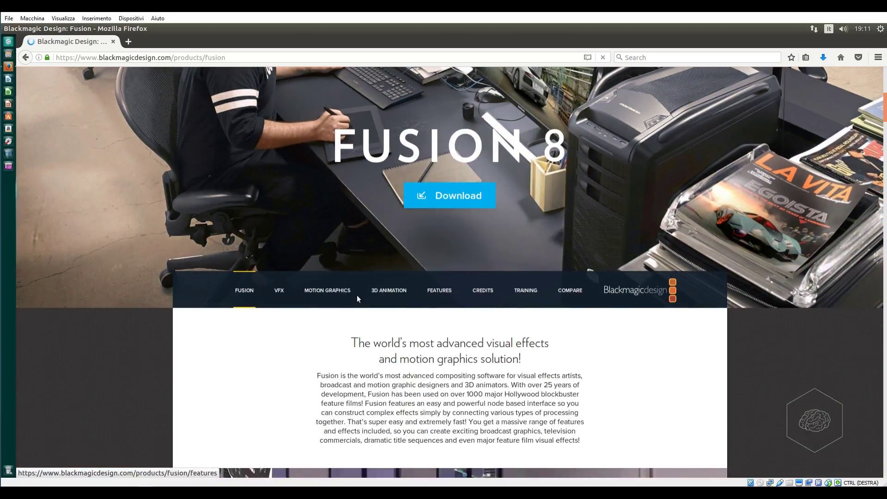
pyautogui.scroll(-2, 356, 294)
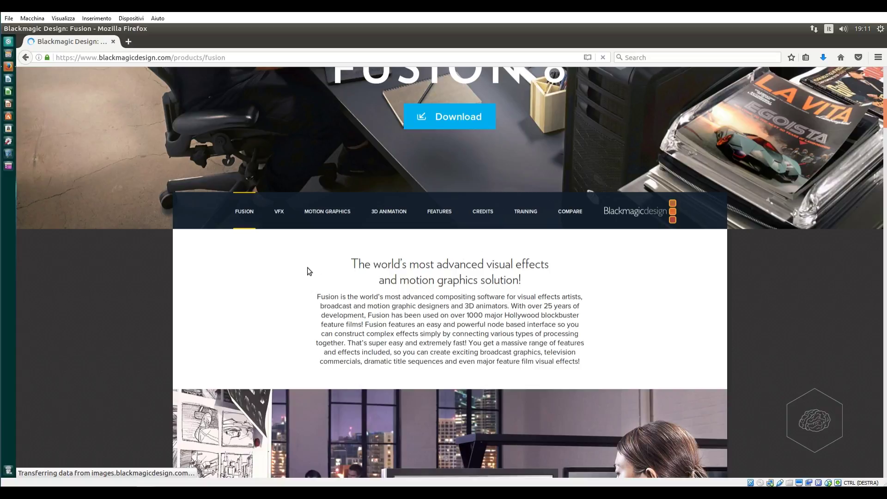
pyautogui.scroll(-1, 341, 346)
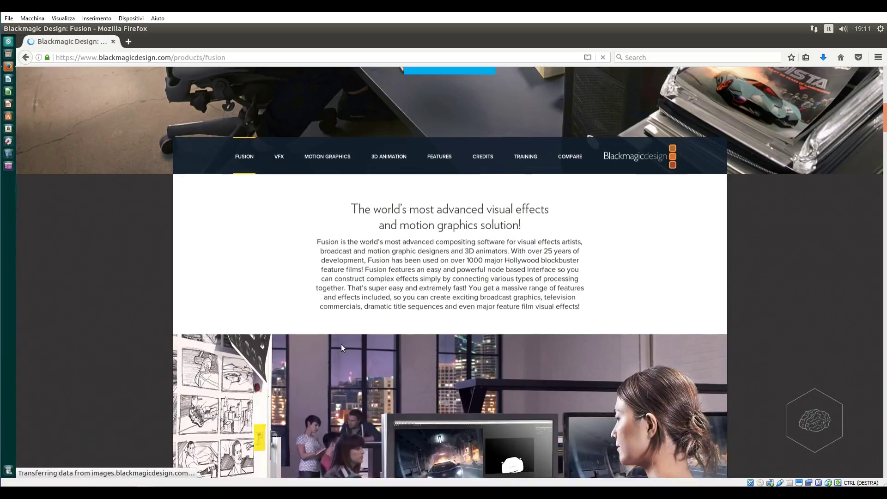
pyautogui.scroll(-1, 340, 346)
pyautogui.scroll(-1, 341, 347)
pyautogui.scroll(-2, 342, 347)
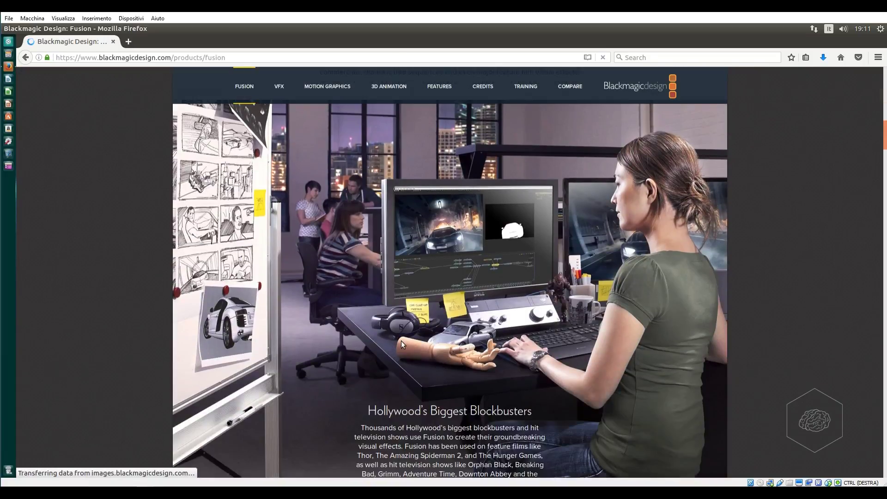
pyautogui.scroll(-2, 490, 327)
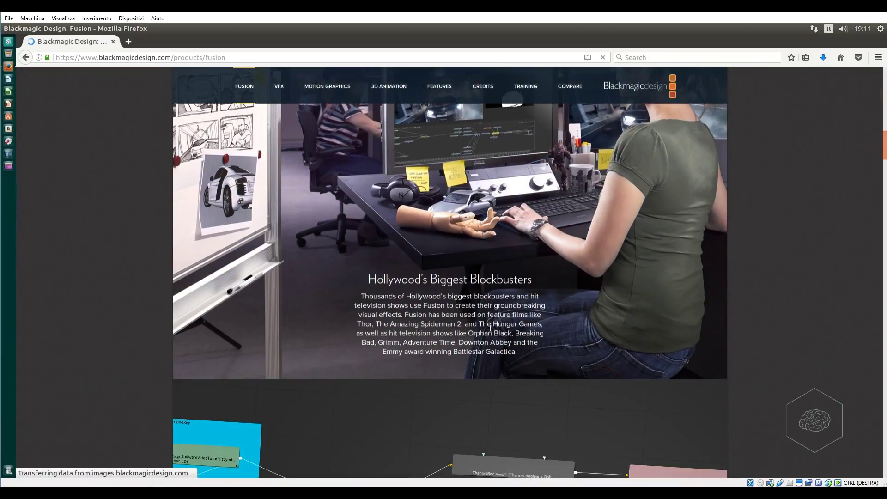
# - Browse the Fusion 8 Free versus Studio comparison tables, then close Firefox
pyautogui.click(569, 88)
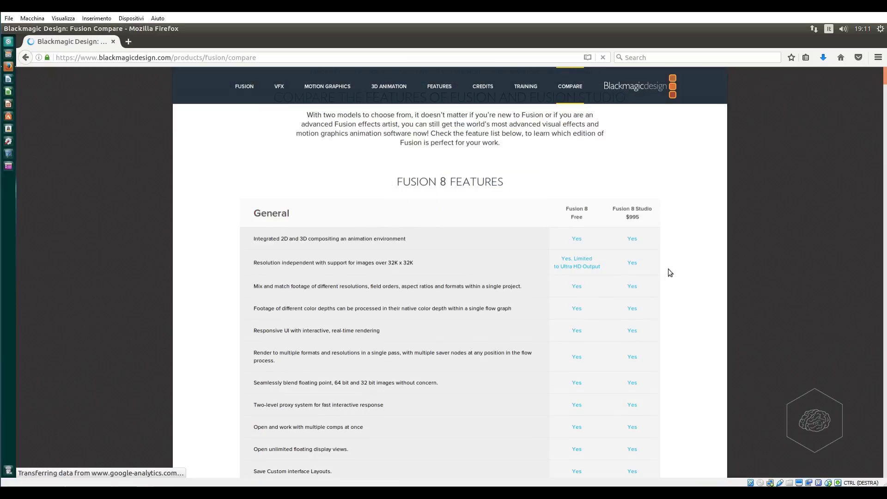
pyautogui.scroll(-5, 671, 343)
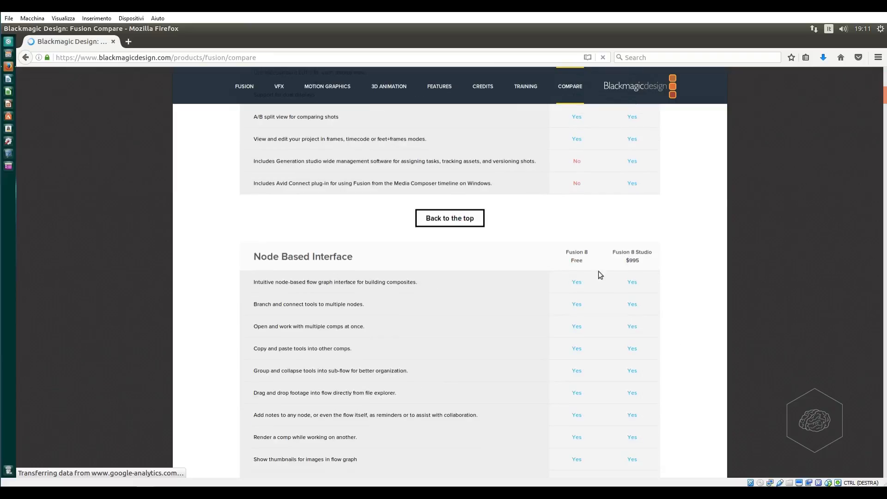
pyautogui.scroll(-3, 645, 357)
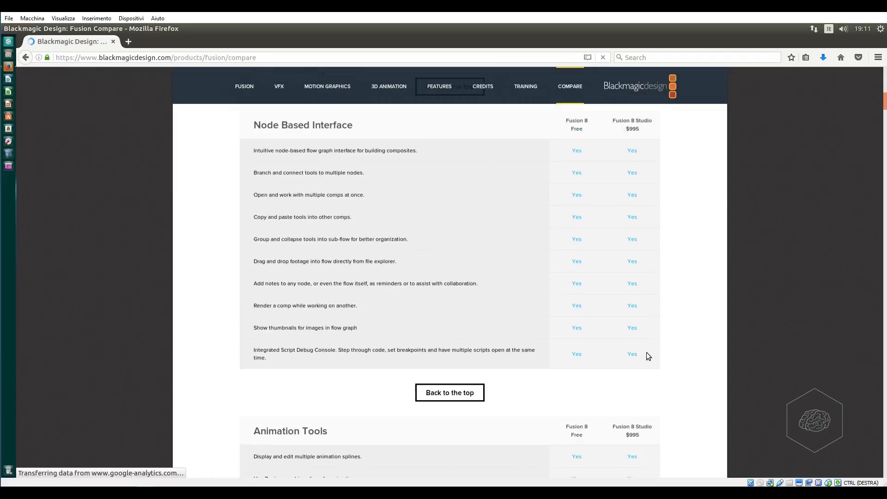
pyautogui.scroll(-2, 561, 368)
pyautogui.scroll(-2, 561, 368)
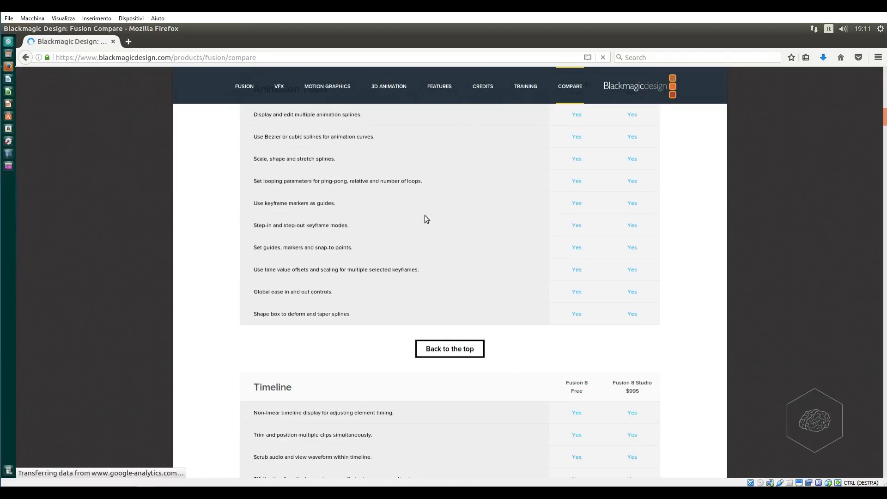
pyautogui.click(114, 42)
# - Extract the Blackmagic Fusion 8.2.1 tar.gz in Downloads and right-click the extracted .run installer
pyautogui.click(8, 53)
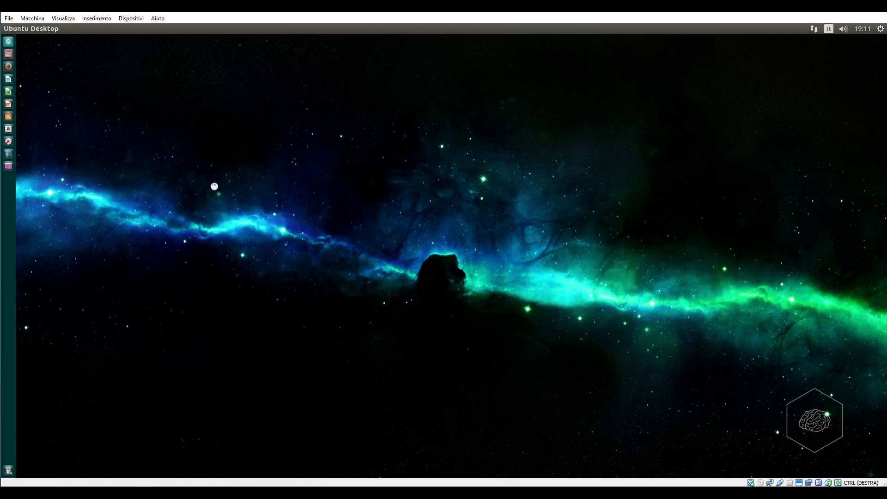
pyautogui.click(51, 131)
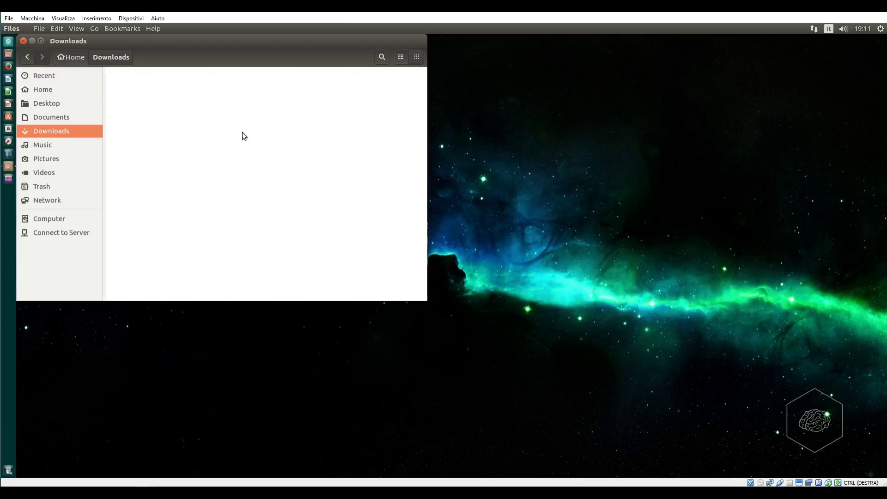
pyautogui.click(215, 104)
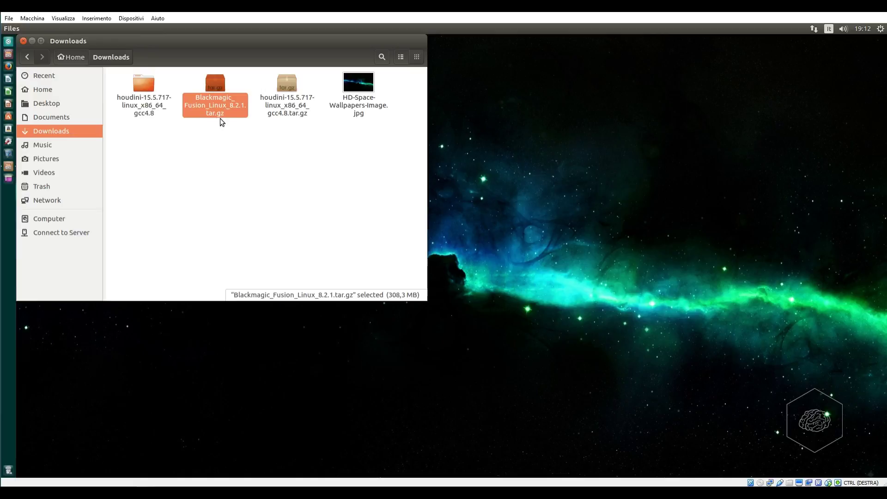
pyautogui.rightClick(214, 108)
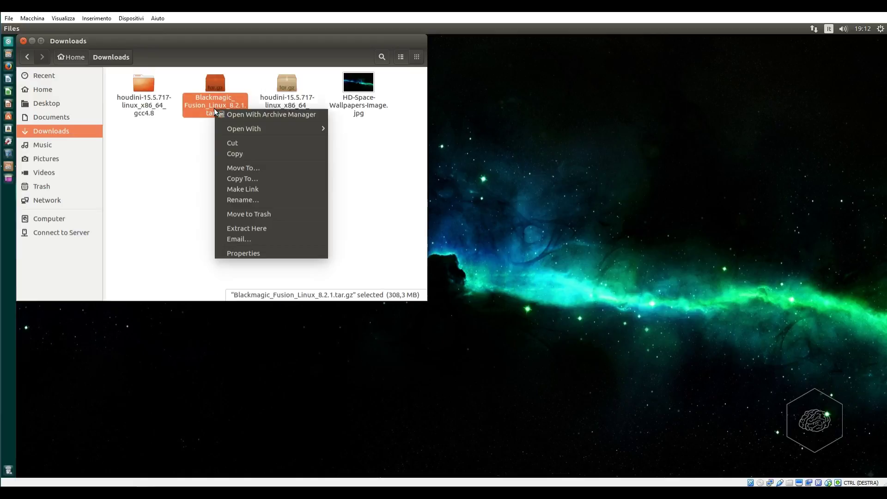
pyautogui.click(268, 230)
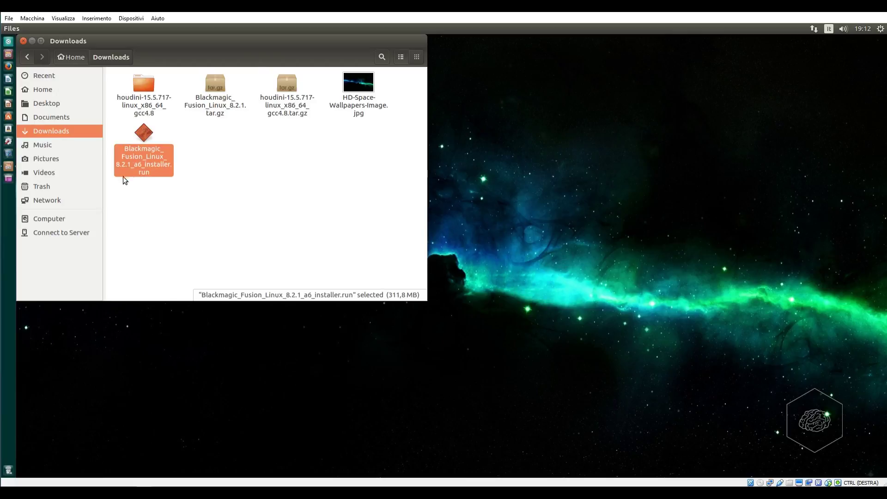
pyautogui.rightClick(145, 167)
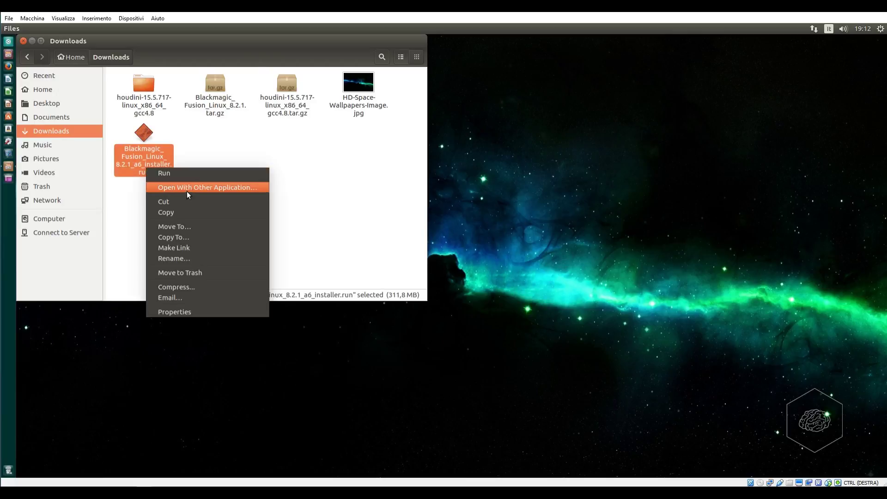
# - Run the Fusion installer, agree to the license terms, and install using the admin password
pyautogui.click(186, 175)
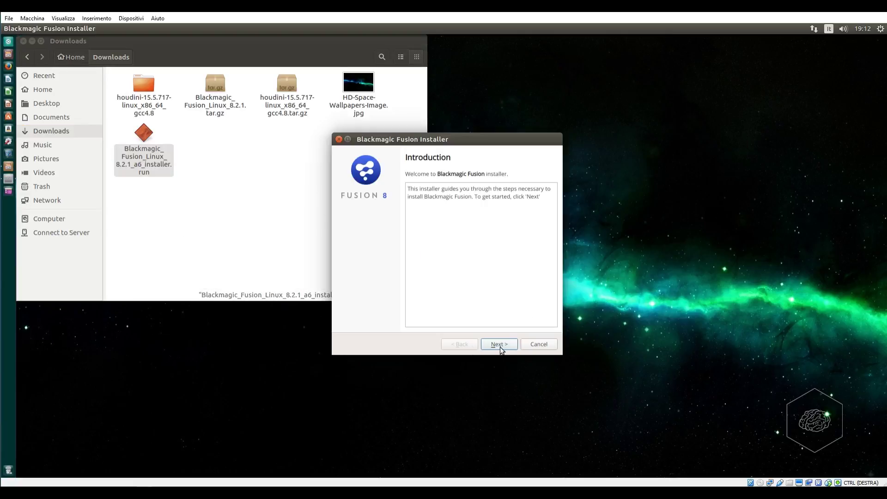
pyautogui.click(500, 347)
pyautogui.click(501, 347)
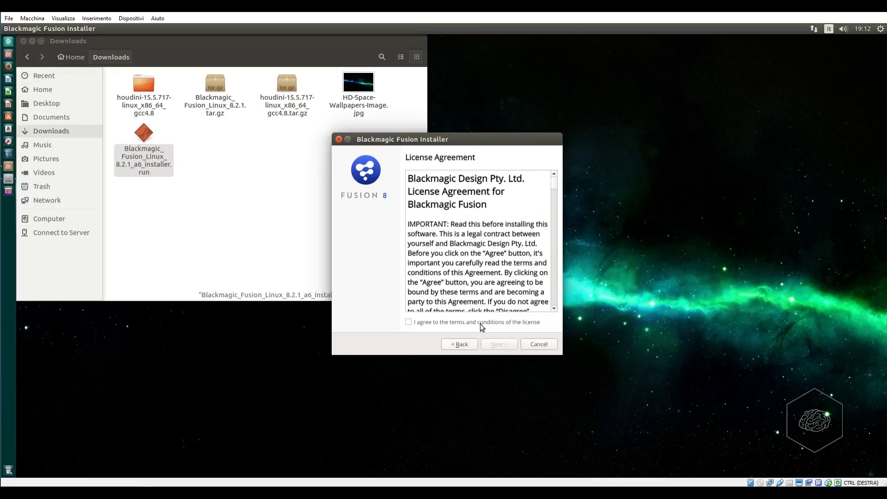
pyautogui.click(446, 325)
pyautogui.click(502, 345)
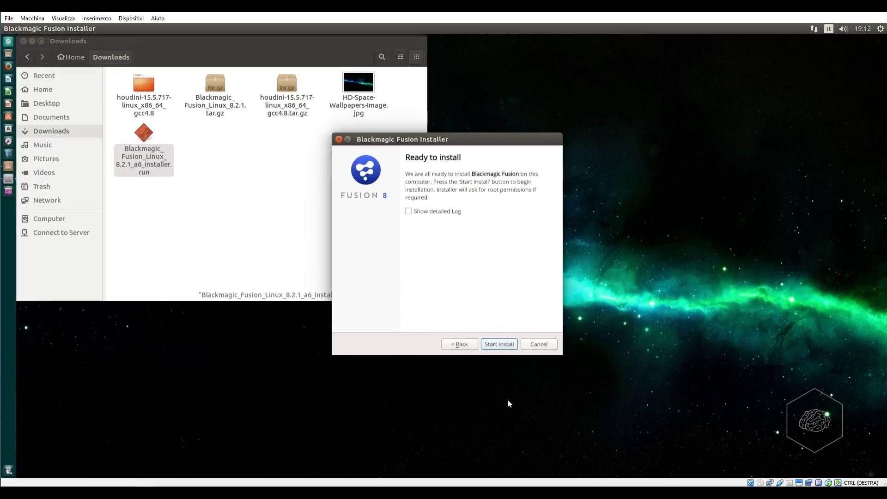
pyautogui.click(511, 346)
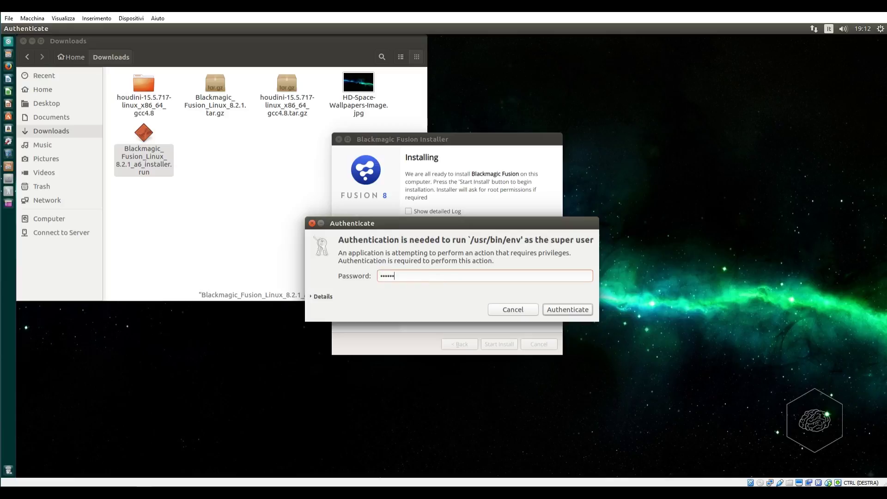
pyautogui.press('Return')
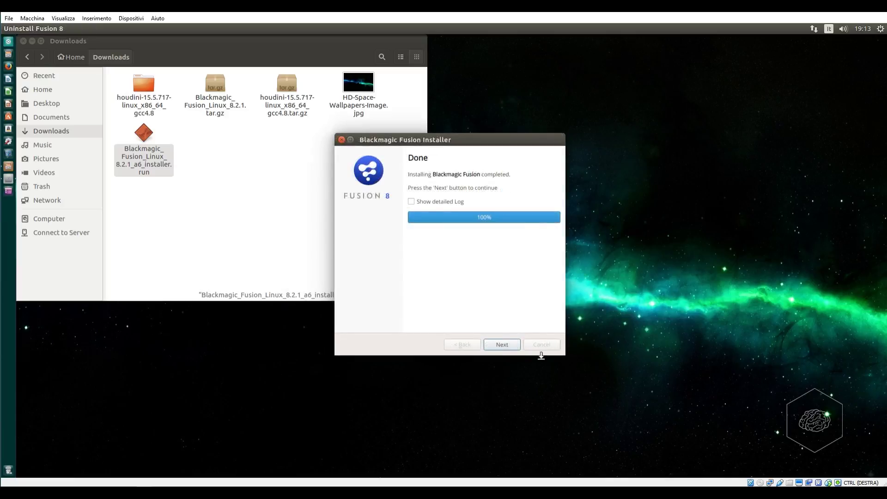
pyautogui.click(504, 346)
# - Close the finished installer and launch Fusion 8 from a Dash search for 'fusion'
pyautogui.click(507, 345)
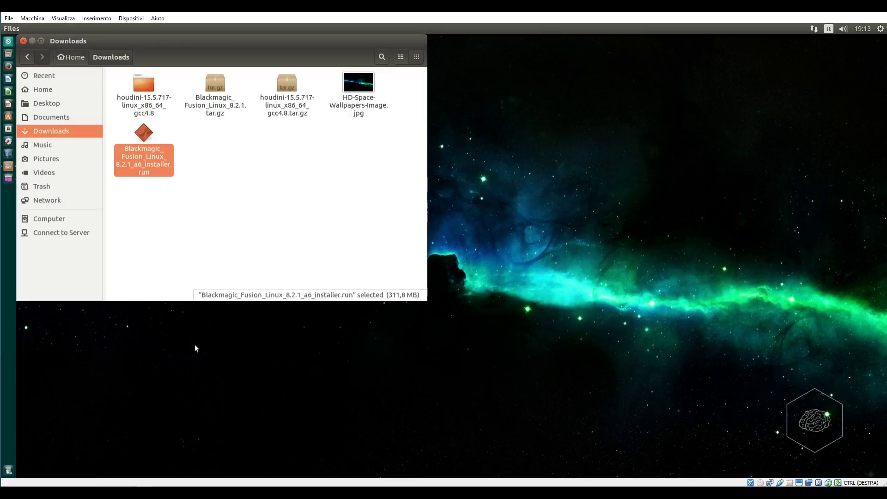
pyautogui.click(15, 45)
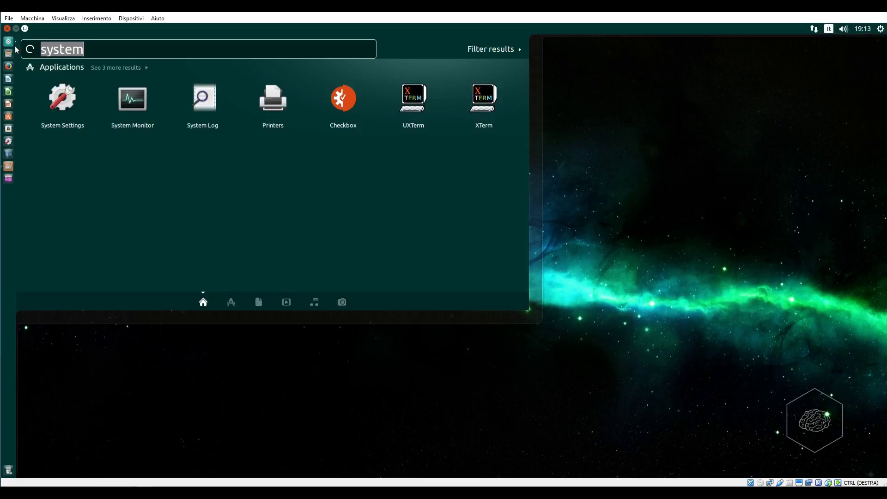
pyautogui.write('fusi')
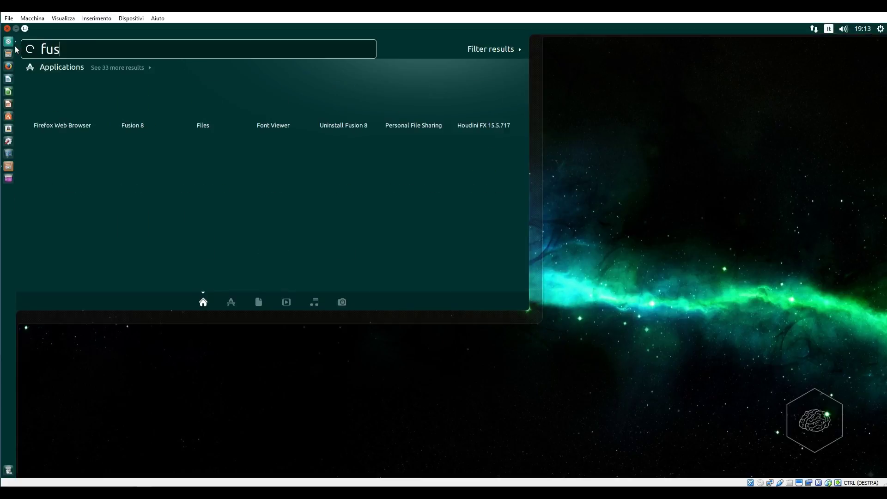
pyautogui.write('on')
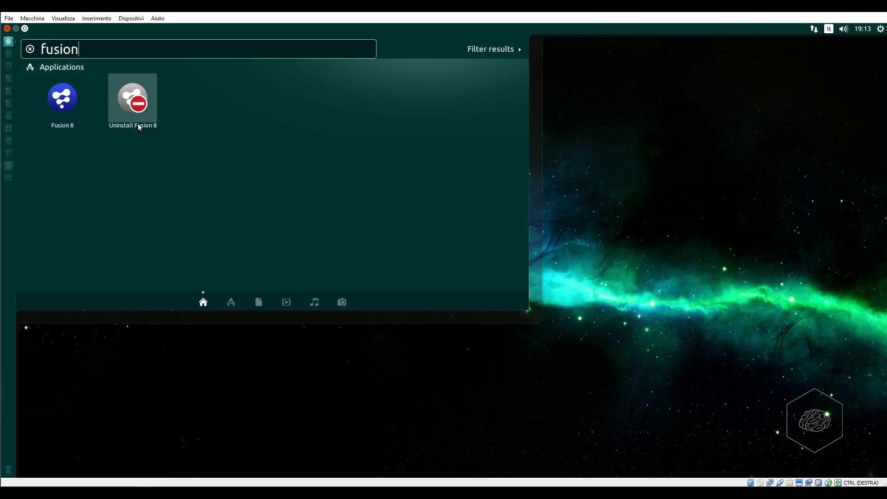
pyautogui.press('Escape')
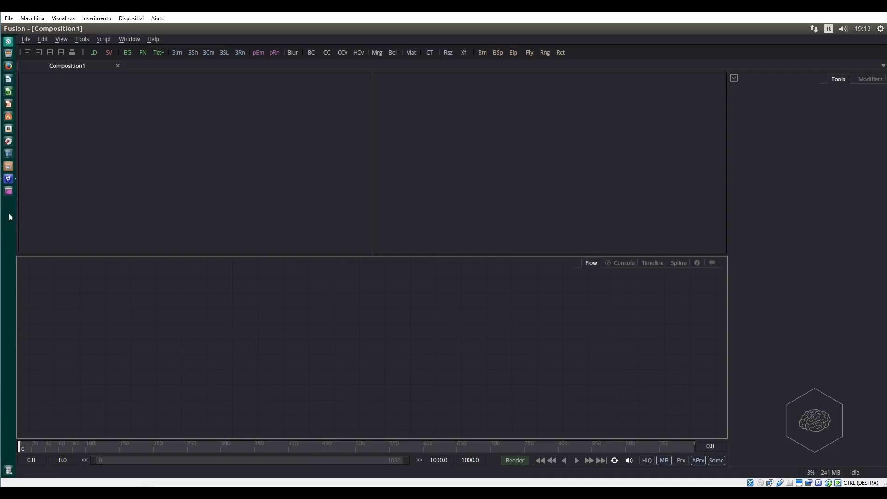
# - Lock the Fusion 8 icon to the Unity launcher and close the Fusion window
pyautogui.rightClick(10, 180)
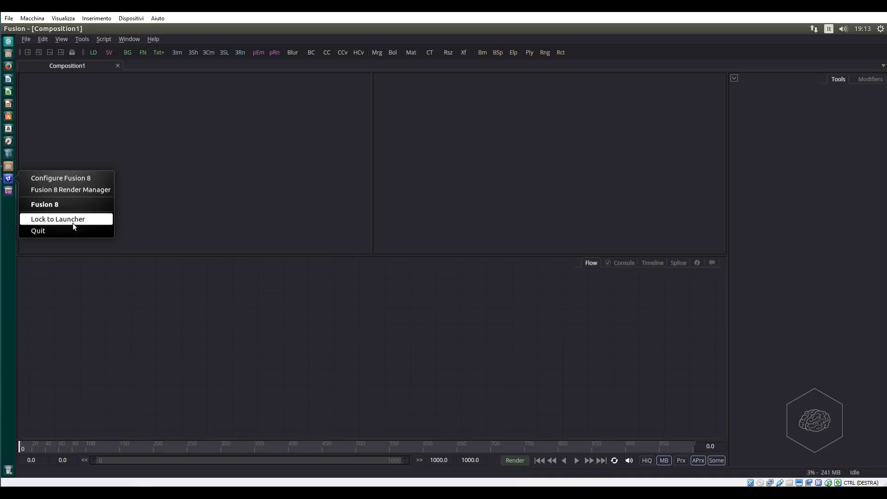
pyautogui.click(20, 215)
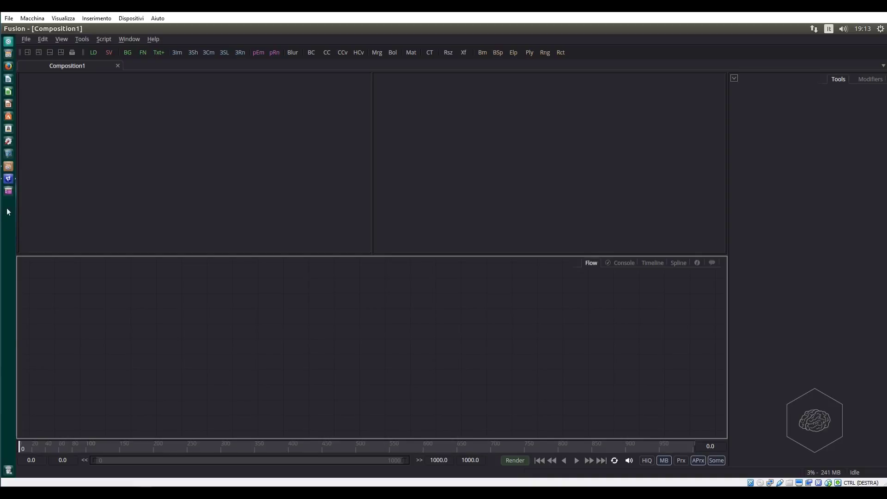
pyautogui.click(7, 30)
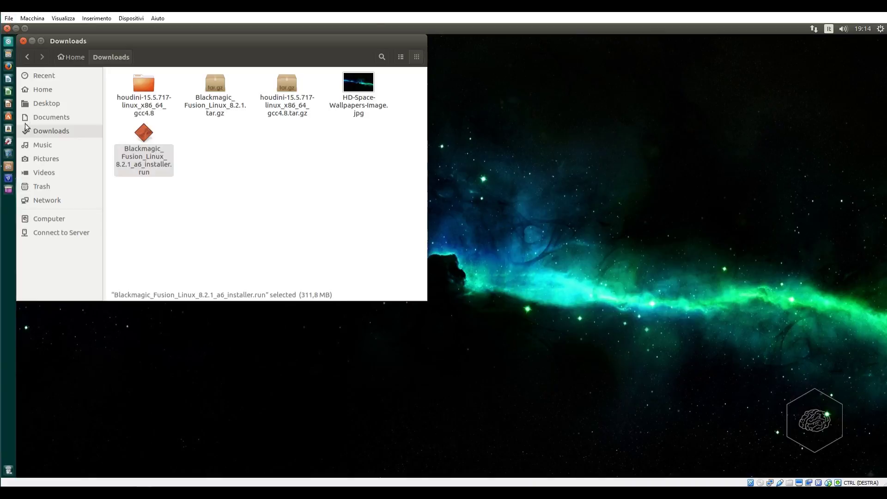
# - Search the Dash for 'app' and open the Appearance result
pyautogui.click(8, 43)
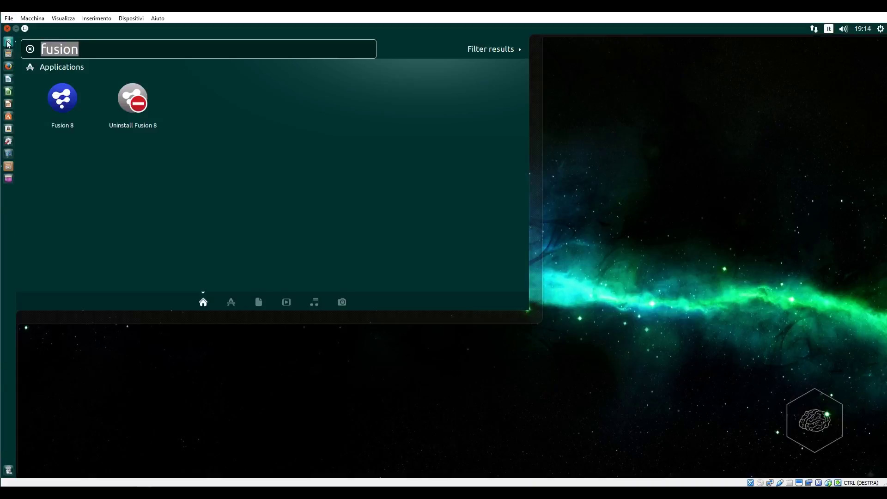
pyautogui.write('app')
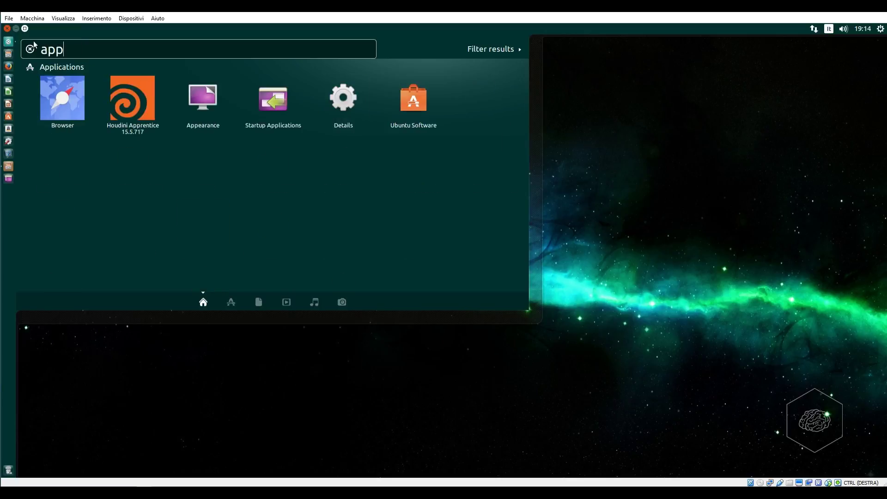
pyautogui.click(202, 91)
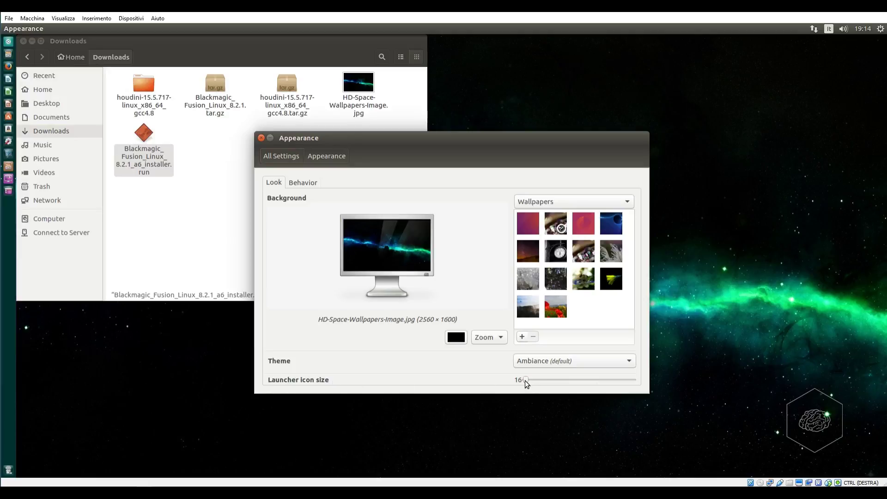
# - Enlarge launcher icons, drag Houdini Apprentice from the Dash onto the launcher, then reset size to 16
pyautogui.moveTo(539, 381); pyautogui.dragTo(578, 385)
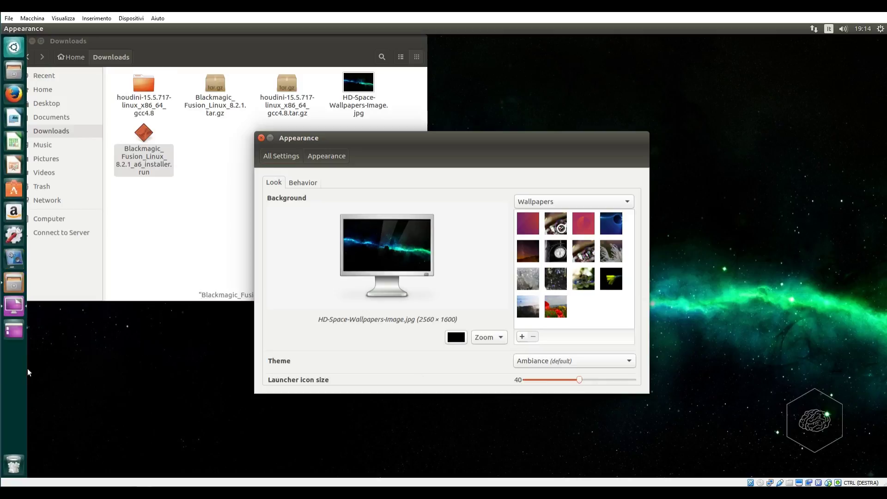
pyautogui.click(6, 48)
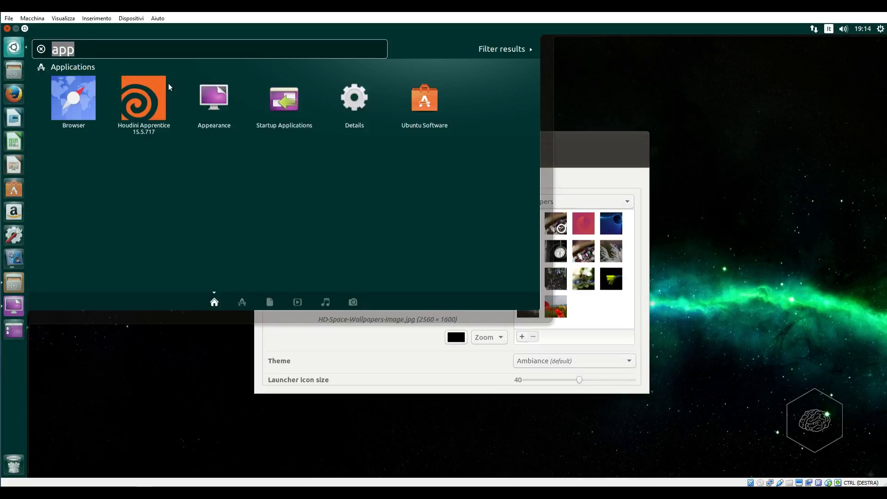
pyautogui.moveTo(43, 311); pyautogui.dragTo(14, 354)
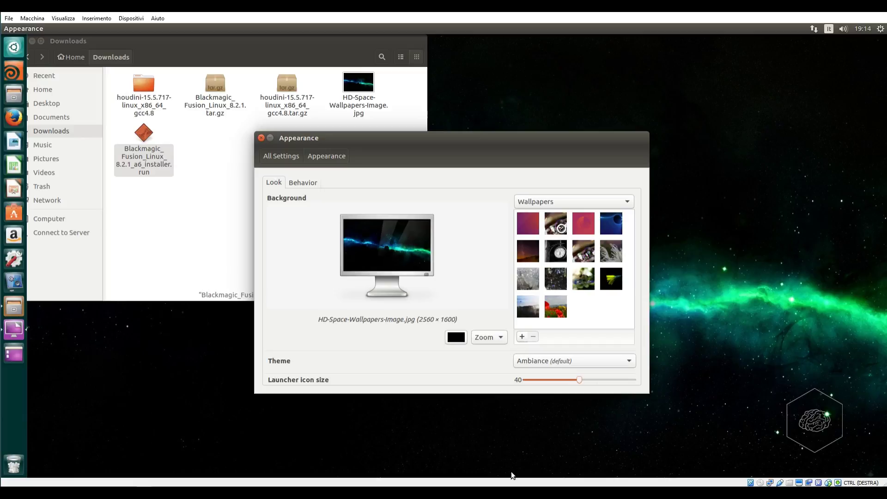
pyautogui.moveTo(540, 379); pyautogui.dragTo(525, 380)
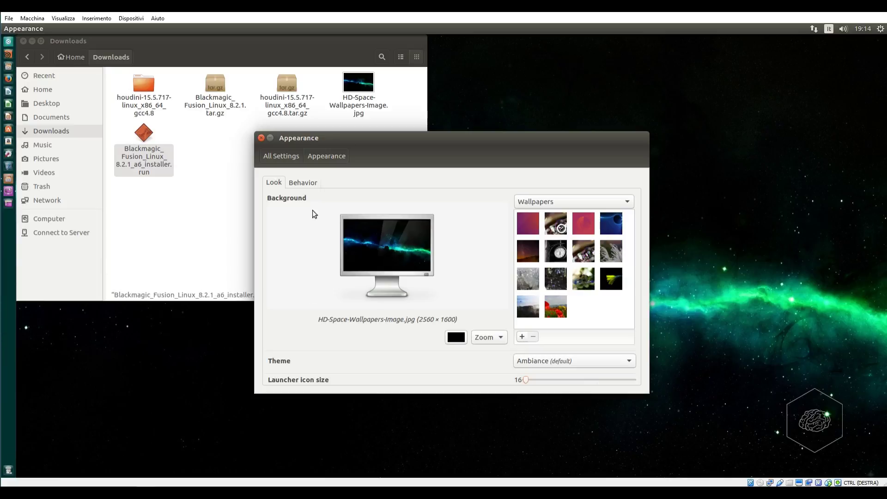
pyautogui.click(305, 183)
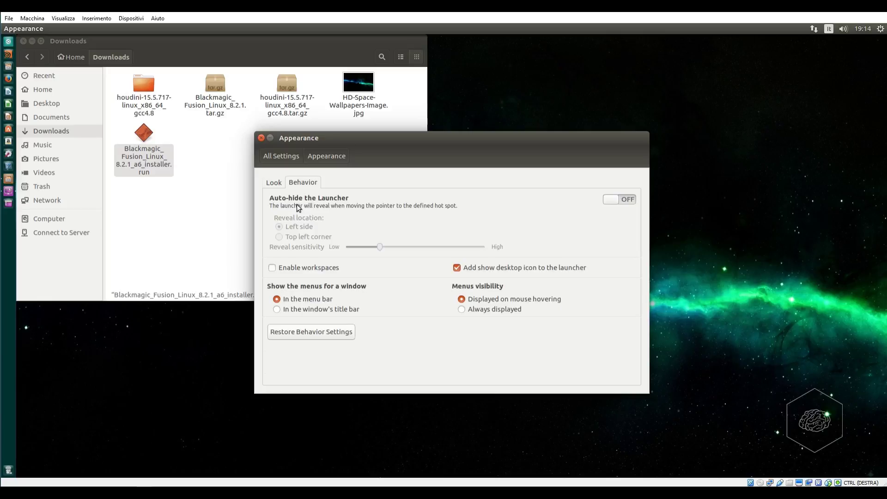
pyautogui.click(285, 155)
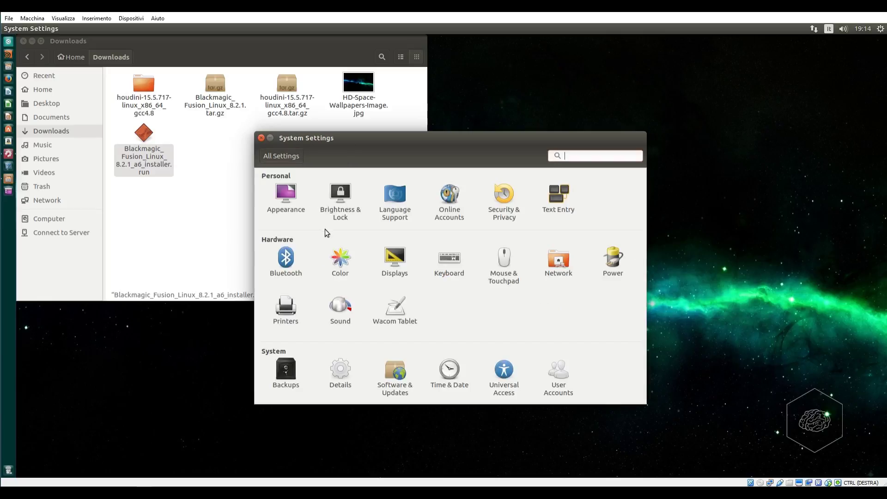
pyautogui.click(281, 203)
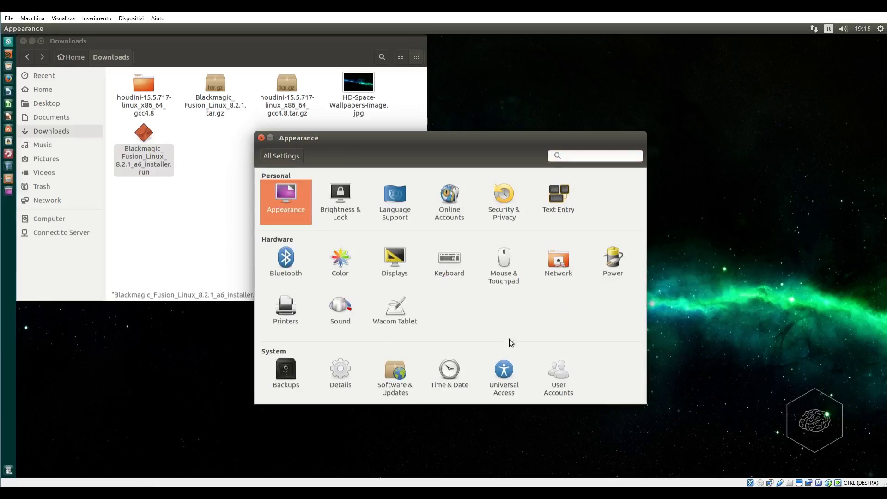
pyautogui.click(572, 360)
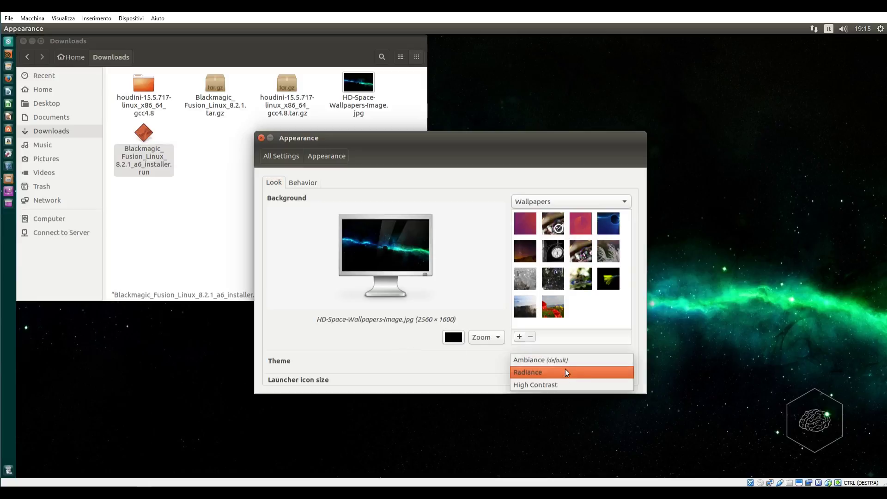
pyautogui.click(560, 360)
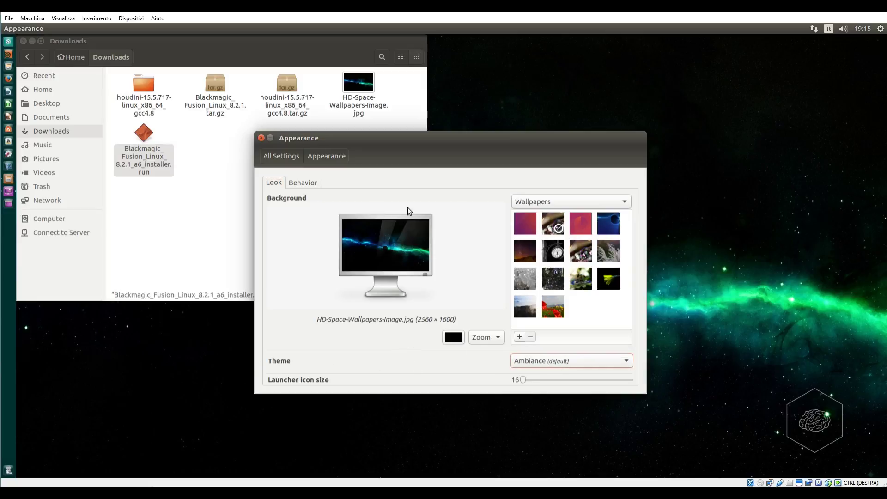
# - Close the Appearance and Downloads windows, then launch Fusion 8 from its desktop icon
pyautogui.click(262, 138)
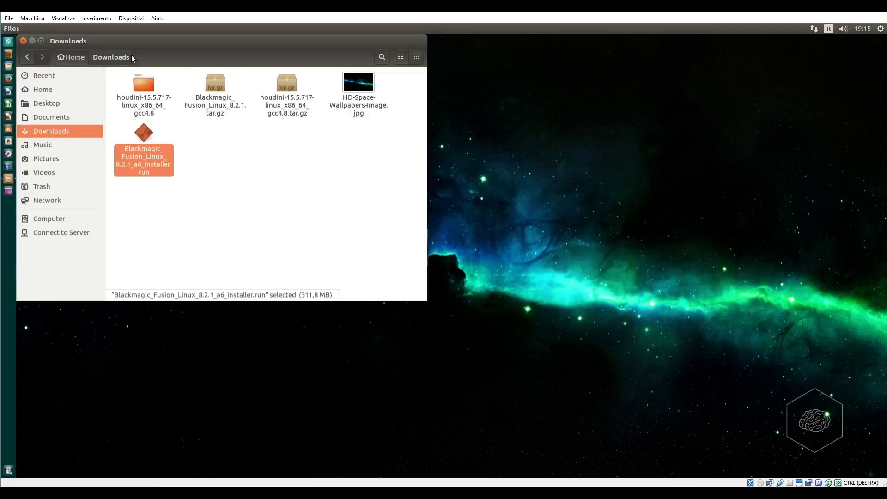
pyautogui.click(23, 41)
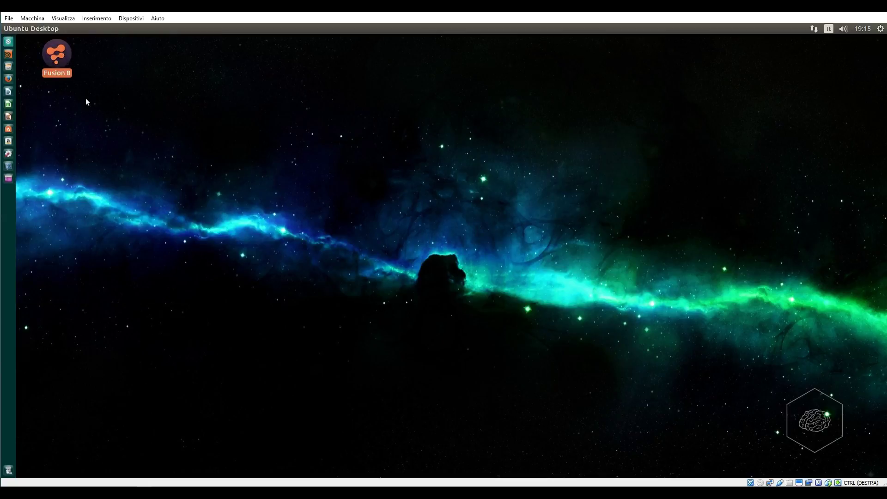
pyautogui.doubleClick(59, 54)
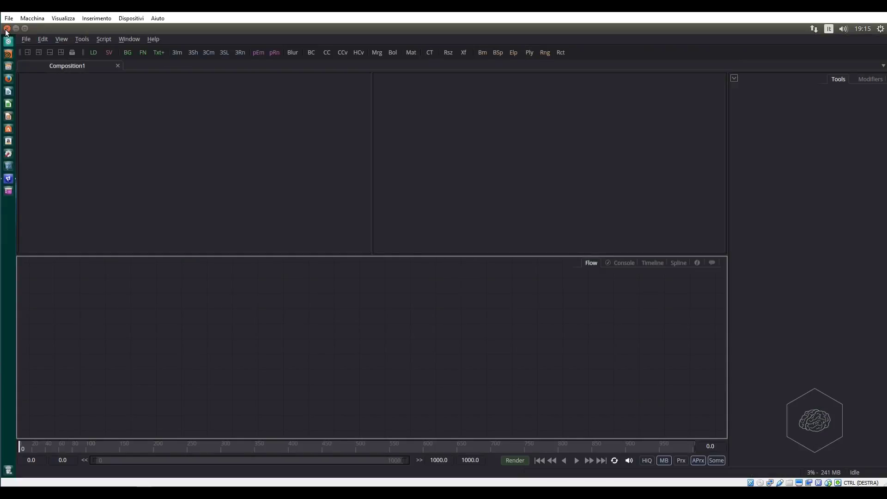
# - Close Fusion, delete its desktop shortcut, and relaunch Fusion 8 from a Dash 'fusion' search
pyautogui.click(7, 28)
pyautogui.click(61, 53)
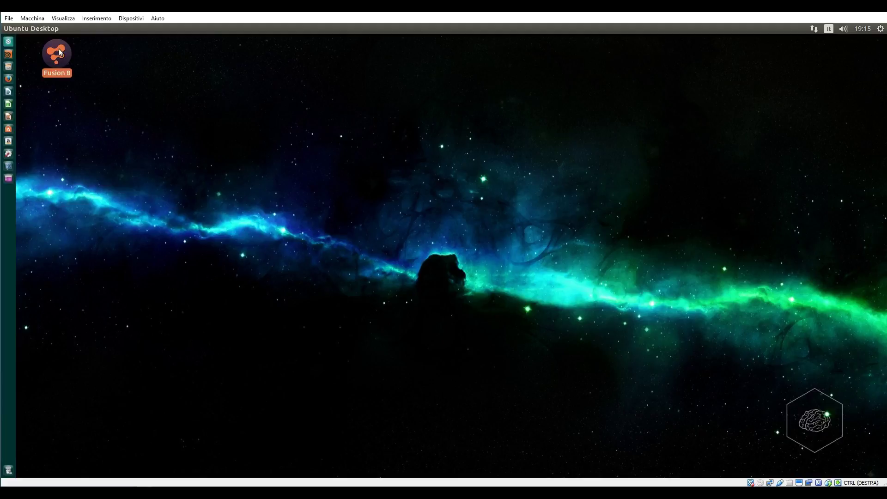
pyautogui.press('Delete')
pyautogui.click(8, 42)
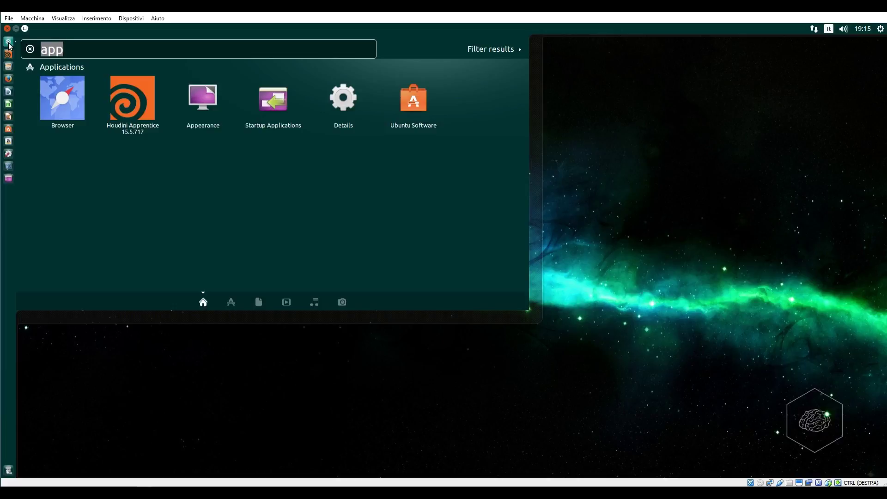
pyautogui.write('fusion')
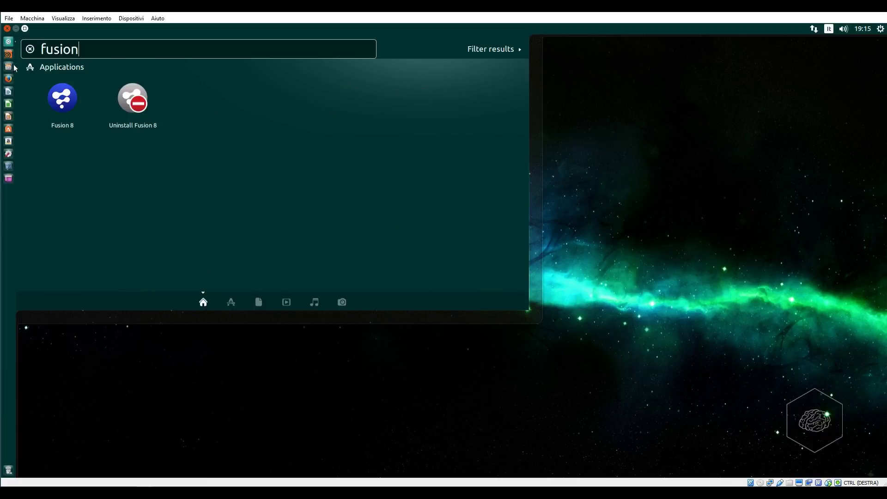
pyautogui.click(52, 104)
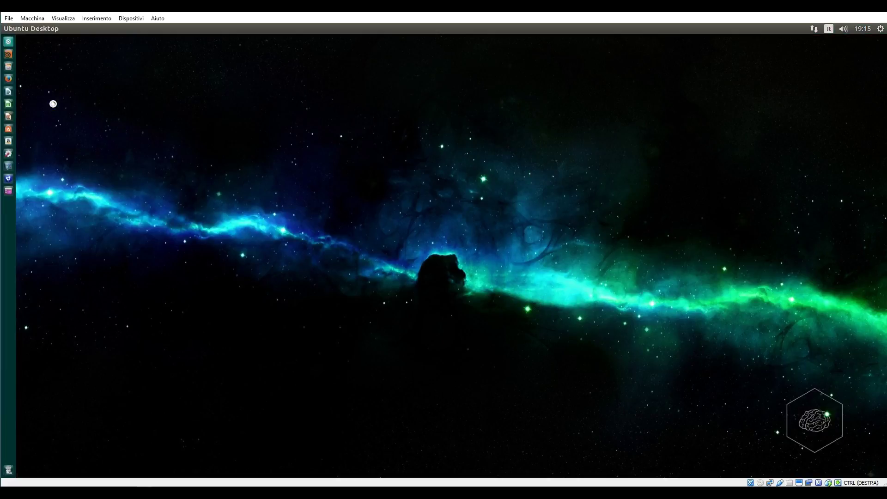